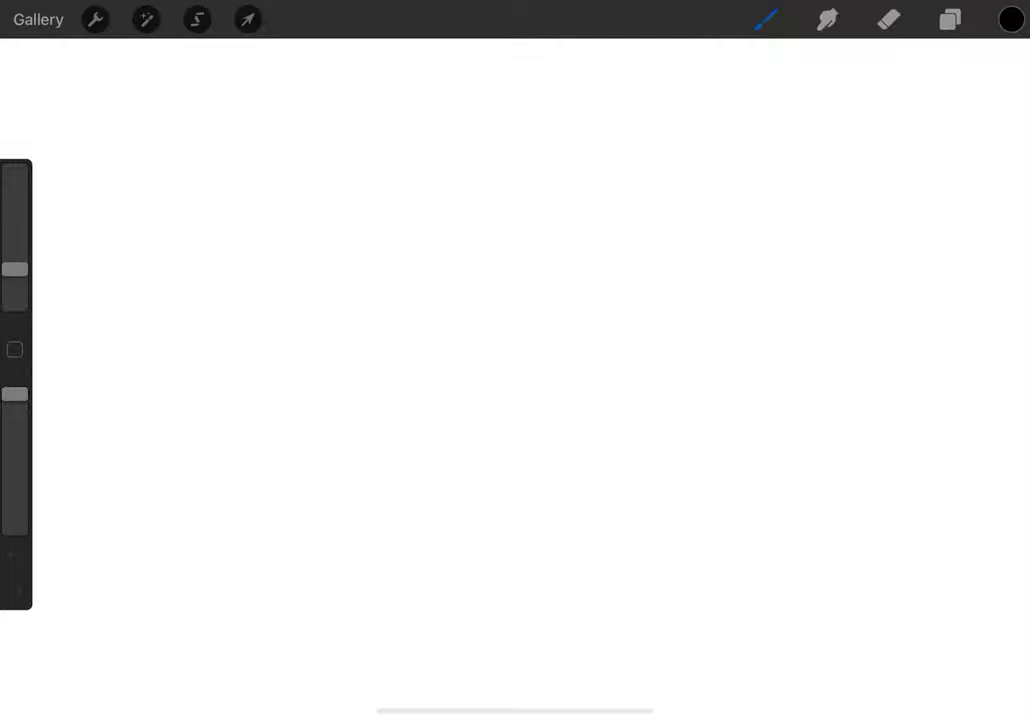
- Draw a black backward-C curve near the canvas centre as the cicada's head
{"action": "mouse_move", "coordinate": [528, 319]}
{"action": "left_mouse_down"}
{"action": "mouse_move", "coordinate": [665, 340]}
{"action": "mouse_move", "coordinate": [671, 425]}
{"action": "mouse_move", "coordinate": [545, 467]}
{"action": "mouse_move", "coordinate": [521, 463]}
{"action": "left_mouse_up"}
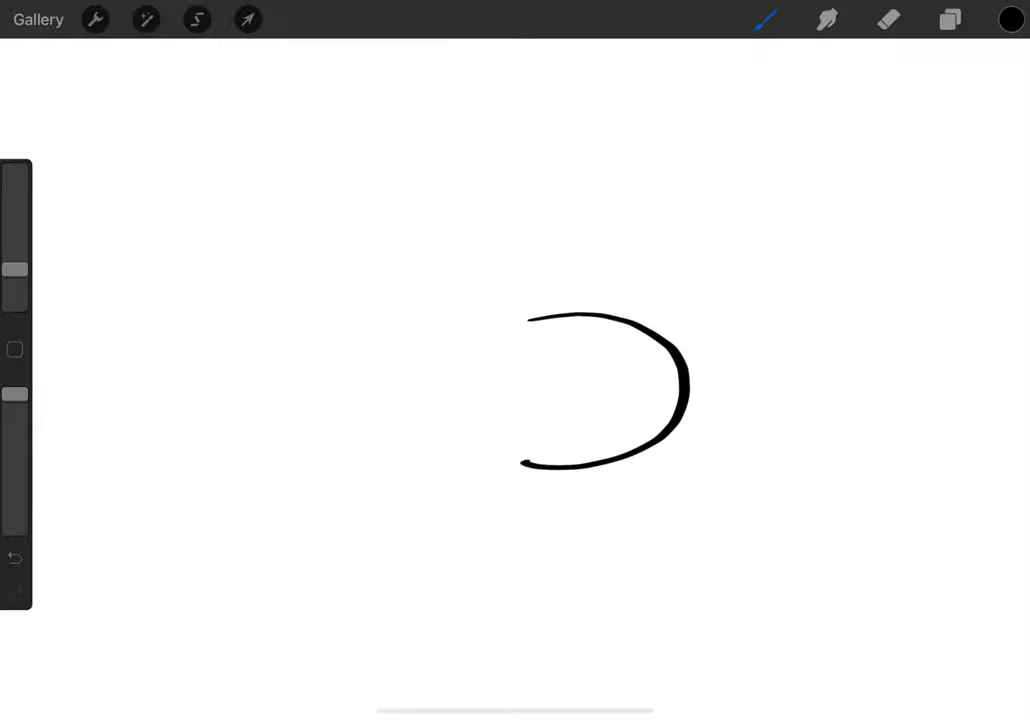
- Add a round eye and top bump to the head, undo one stroke, and draw the long oval body stretching left
{"action": "mouse_move", "coordinate": [628, 344]}
{"action": "left_mouse_down"}
{"action": "mouse_move", "coordinate": [592, 348]}
{"action": "mouse_move", "coordinate": [612, 385]}
{"action": "mouse_move", "coordinate": [644, 350]}
{"action": "mouse_move", "coordinate": [628, 341]}
{"action": "mouse_move", "coordinate": [655, 305]}
{"action": "mouse_move", "coordinate": [675, 338]}
{"action": "left_mouse_up"}
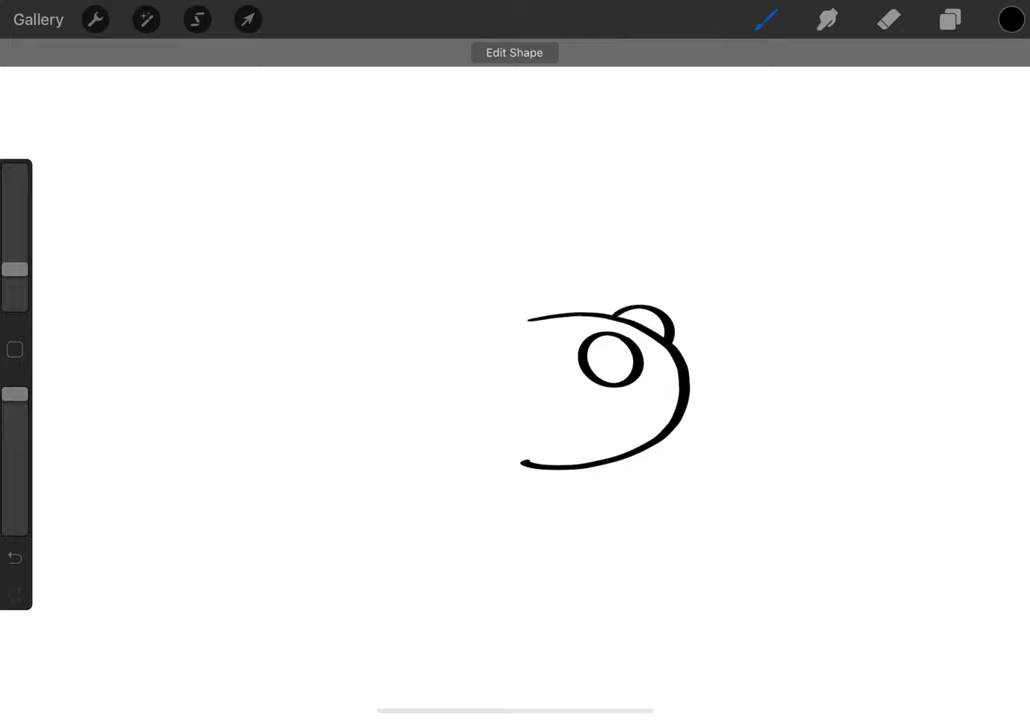
{"action": "mouse_move", "coordinate": [528, 319]}
{"action": "left_mouse_down"}
{"action": "mouse_move", "coordinate": [474, 334]}
{"action": "mouse_move", "coordinate": [462, 350]}
{"action": "mouse_move", "coordinate": [525, 385]}
{"action": "mouse_move", "coordinate": [553, 423]}
{"action": "mouse_move", "coordinate": [522, 464]}
{"action": "left_mouse_up"}
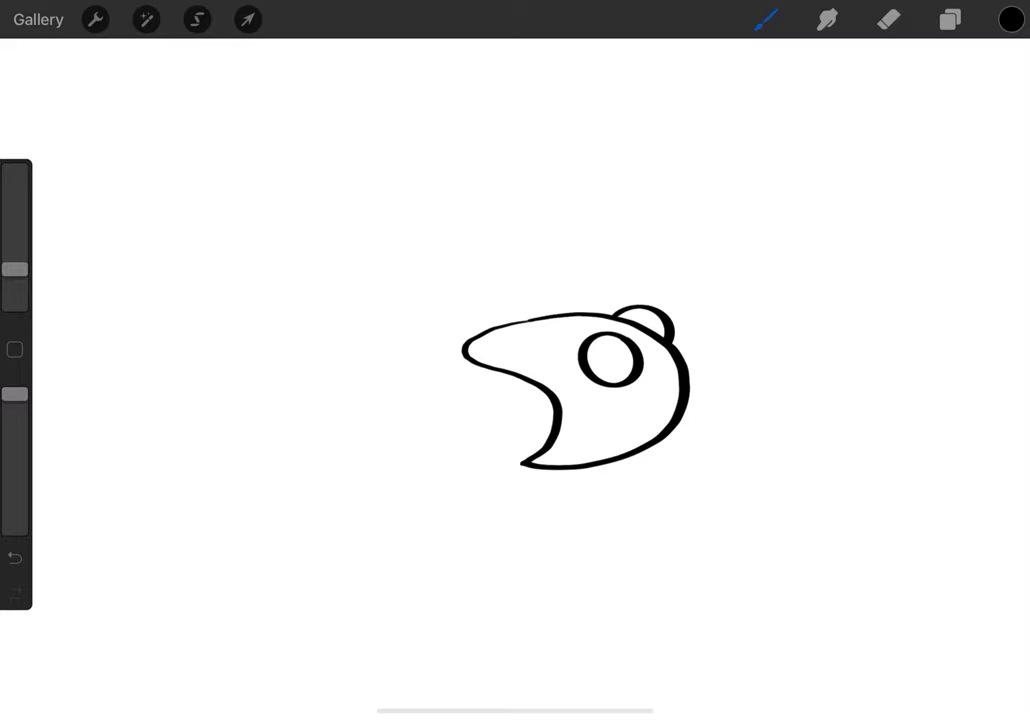
{"action": "key", "text": "ctrl+z"}
{"action": "mouse_move", "coordinate": [524, 462]}
{"action": "left_mouse_down"}
{"action": "mouse_move", "coordinate": [386, 511]}
{"action": "mouse_move", "coordinate": [276, 524]}
{"action": "mouse_move", "coordinate": [200, 522]}
{"action": "mouse_move", "coordinate": [136, 503]}
{"action": "mouse_move", "coordinate": [145, 441]}
{"action": "mouse_move", "coordinate": [283, 342]}
{"action": "mouse_move", "coordinate": [345, 331]}
{"action": "mouse_move", "coordinate": [463, 350]}
{"action": "left_mouse_up"}
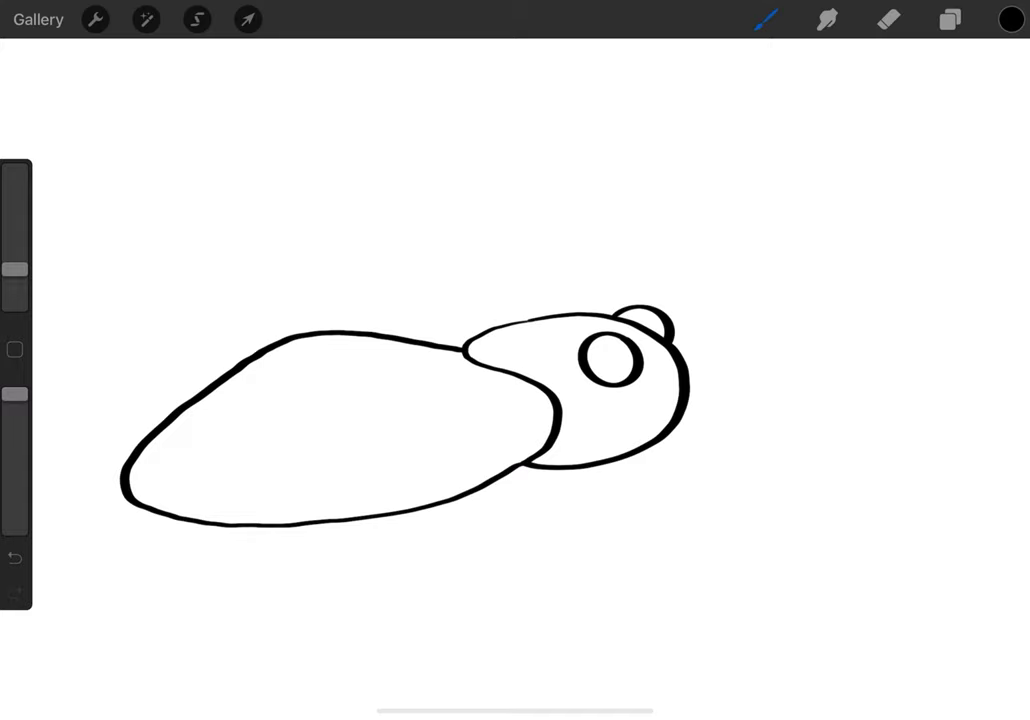
- Divide the body into curved front, rear and mid wing bands with a lower wing edge
{"action": "left_click_drag", "start_coordinate": [549, 432], "coordinate": [415, 343]}
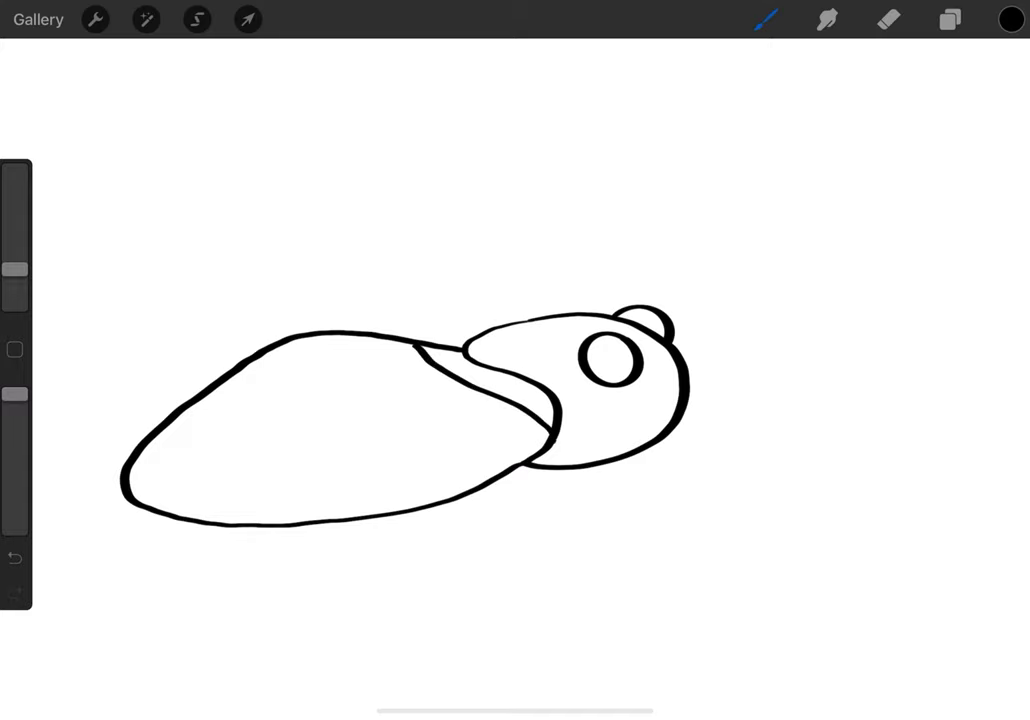
{"action": "left_click_drag", "start_coordinate": [521, 462], "coordinate": [413, 343]}
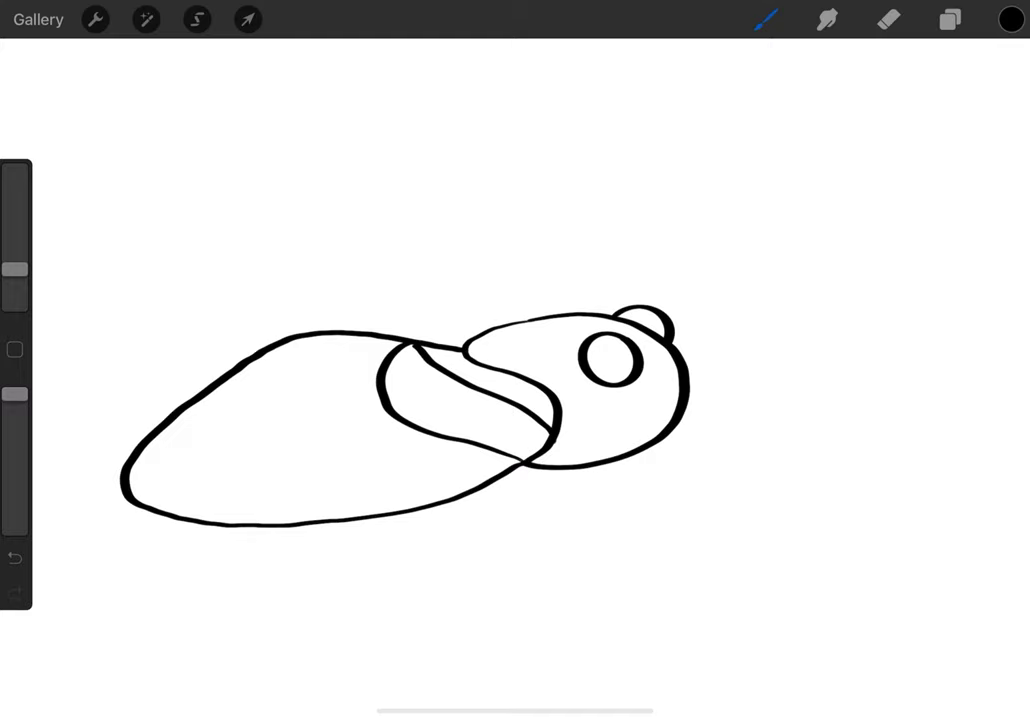
{"action": "mouse_move", "coordinate": [377, 385]}
{"action": "left_mouse_down"}
{"action": "mouse_move", "coordinate": [310, 378]}
{"action": "mouse_move", "coordinate": [269, 347]}
{"action": "left_mouse_up"}
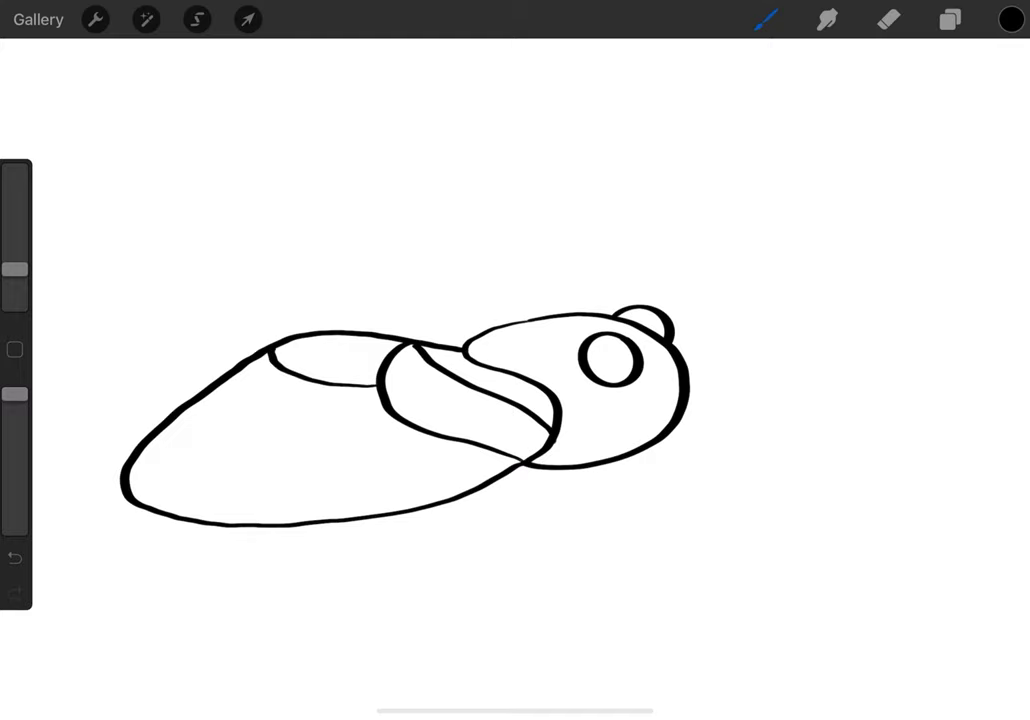
{"action": "mouse_move", "coordinate": [520, 465]}
{"action": "left_mouse_down"}
{"action": "mouse_move", "coordinate": [380, 458]}
{"action": "mouse_move", "coordinate": [299, 414]}
{"action": "mouse_move", "coordinate": [305, 380]}
{"action": "left_mouse_up"}
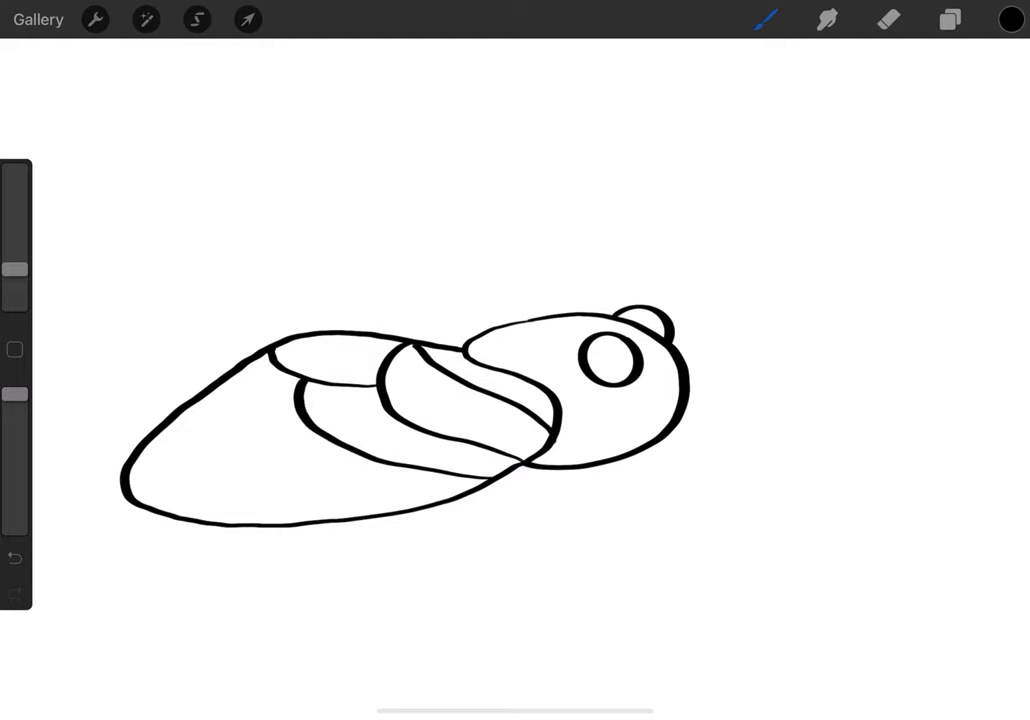
{"action": "mouse_move", "coordinate": [485, 474]}
{"action": "left_mouse_down"}
{"action": "mouse_move", "coordinate": [322, 494]}
{"action": "mouse_move", "coordinate": [278, 522]}
{"action": "left_mouse_up"}
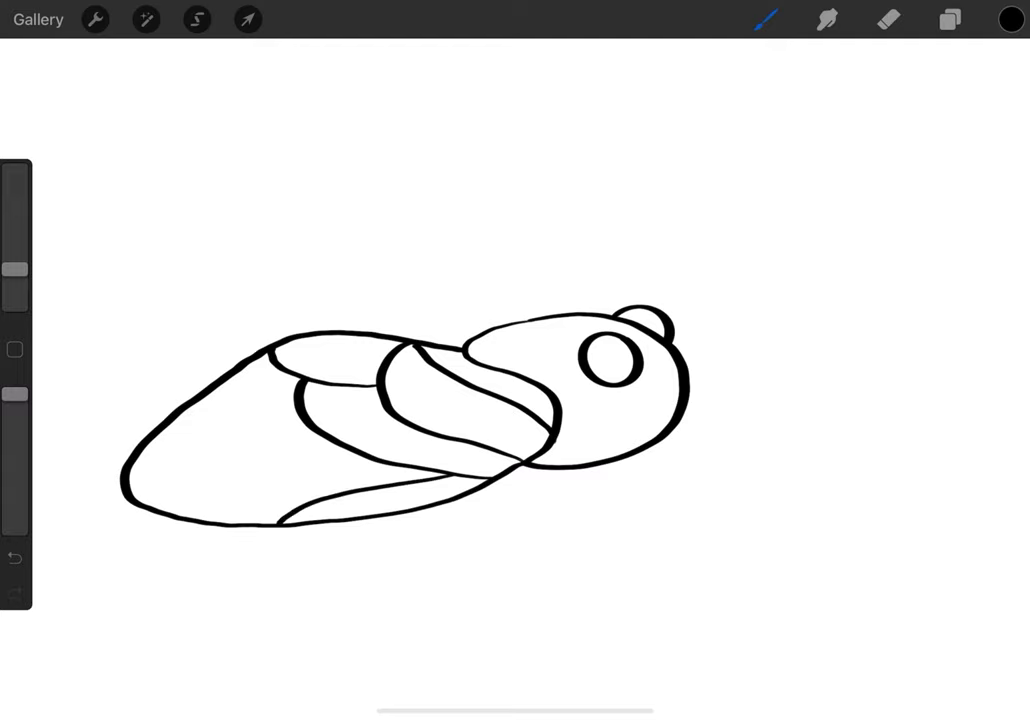
{"action": "mouse_move", "coordinate": [334, 494]}
{"action": "left_mouse_down"}
{"action": "mouse_move", "coordinate": [270, 470]}
{"action": "mouse_move", "coordinate": [248, 415]}
{"action": "mouse_move", "coordinate": [300, 396]}
{"action": "left_mouse_up"}
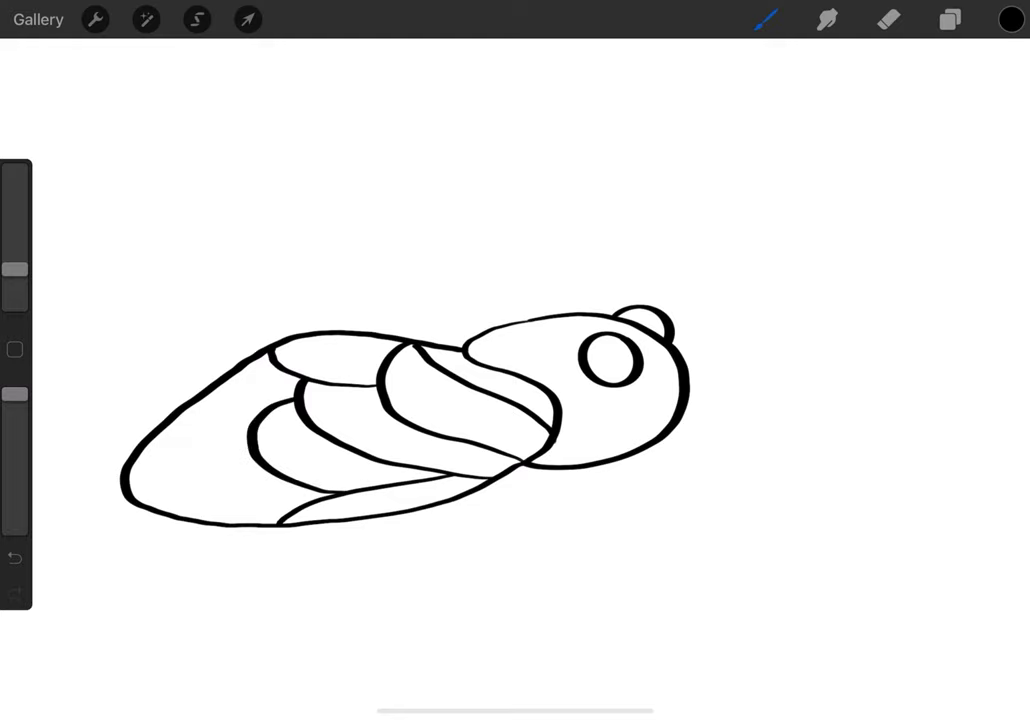
- Add four short veins toward the wing's left end and a looped leg below the head
{"action": "mouse_move", "coordinate": [237, 368]}
{"action": "left_mouse_down"}
{"action": "mouse_move", "coordinate": [250, 390]}
{"action": "mouse_move", "coordinate": [281, 404]}
{"action": "left_mouse_up"}
{"action": "left_click_drag", "start_coordinate": [202, 397], "coordinate": [248, 428]}
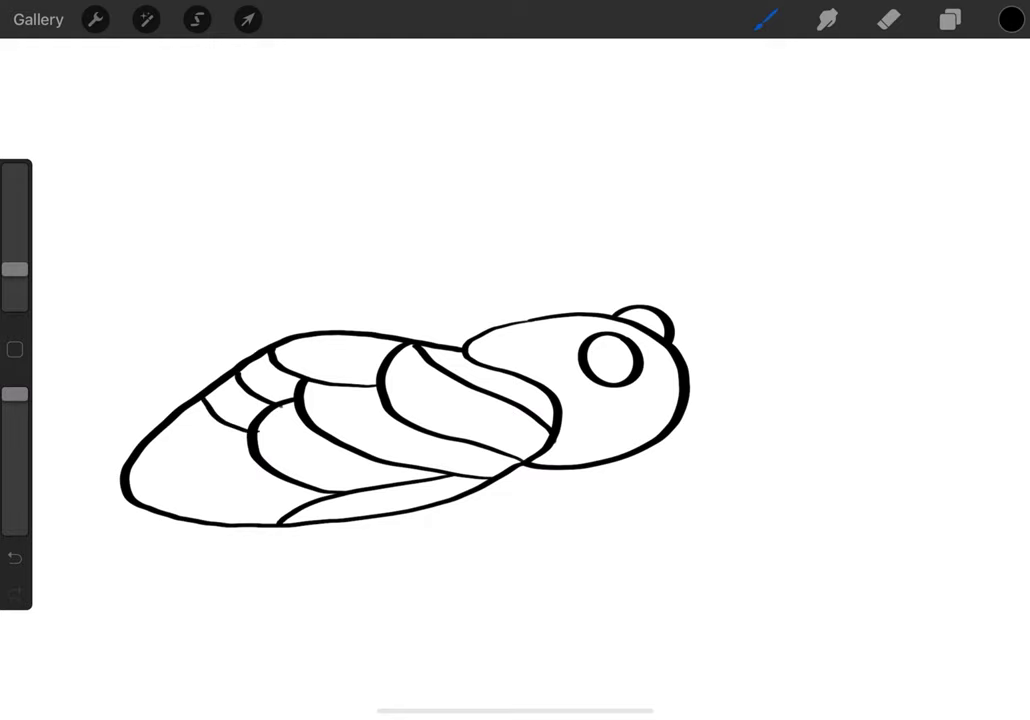
{"action": "left_click_drag", "start_coordinate": [160, 433], "coordinate": [255, 463]}
{"action": "mouse_move", "coordinate": [192, 518]}
{"action": "left_mouse_down"}
{"action": "mouse_move", "coordinate": [182, 495]}
{"action": "mouse_move", "coordinate": [196, 461]}
{"action": "left_mouse_up"}
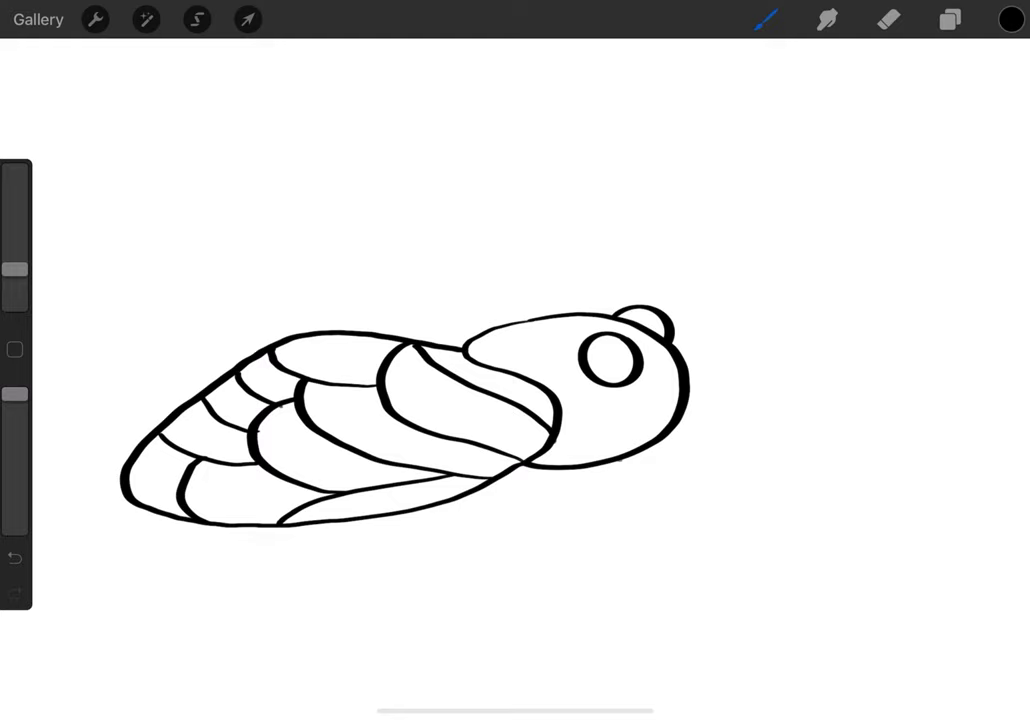
{"action": "mouse_move", "coordinate": [618, 462]}
{"action": "left_mouse_down"}
{"action": "mouse_move", "coordinate": [708, 483]}
{"action": "mouse_move", "coordinate": [655, 494]}
{"action": "mouse_move", "coordinate": [605, 470]}
{"action": "mouse_move", "coordinate": [617, 462]}
{"action": "left_mouse_up"}
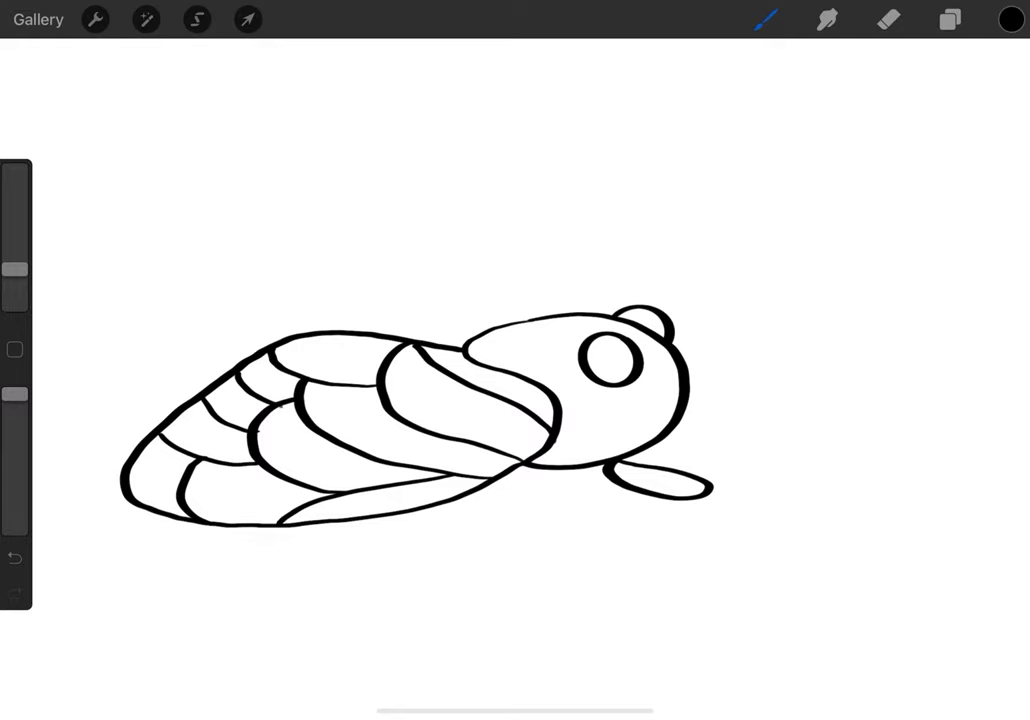
- Replace the front leg's return curve with a thick foot and draw two more legs with dark feet
{"action": "key", "text": "ctrl+z"}
{"action": "mouse_move", "coordinate": [708, 488]}
{"action": "left_mouse_down"}
{"action": "mouse_move", "coordinate": [681, 534]}
{"action": "mouse_move", "coordinate": [700, 500]}
{"action": "left_mouse_up"}
{"action": "mouse_move", "coordinate": [603, 466]}
{"action": "left_mouse_down"}
{"action": "mouse_move", "coordinate": [548, 498]}
{"action": "mouse_move", "coordinate": [542, 516]}
{"action": "mouse_move", "coordinate": [605, 478]}
{"action": "left_mouse_up"}
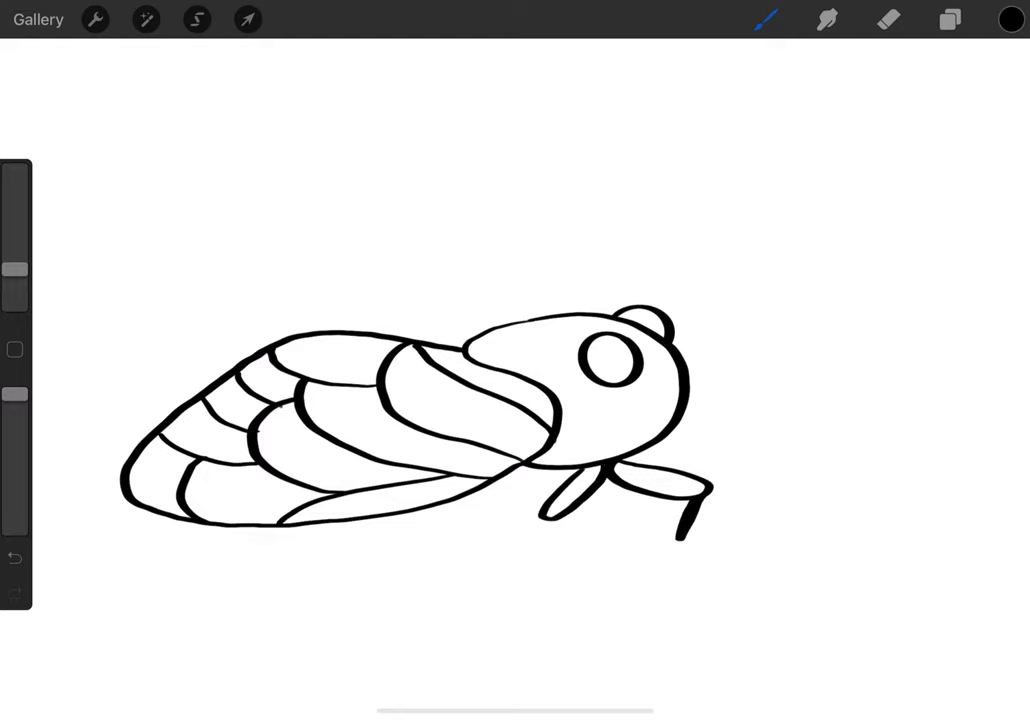
{"action": "left_click_drag", "start_coordinate": [544, 518], "coordinate": [552, 546]}
{"action": "mouse_move", "coordinate": [525, 467]}
{"action": "left_mouse_down"}
{"action": "mouse_move", "coordinate": [487, 502]}
{"action": "mouse_move", "coordinate": [545, 477]}
{"action": "left_mouse_up"}
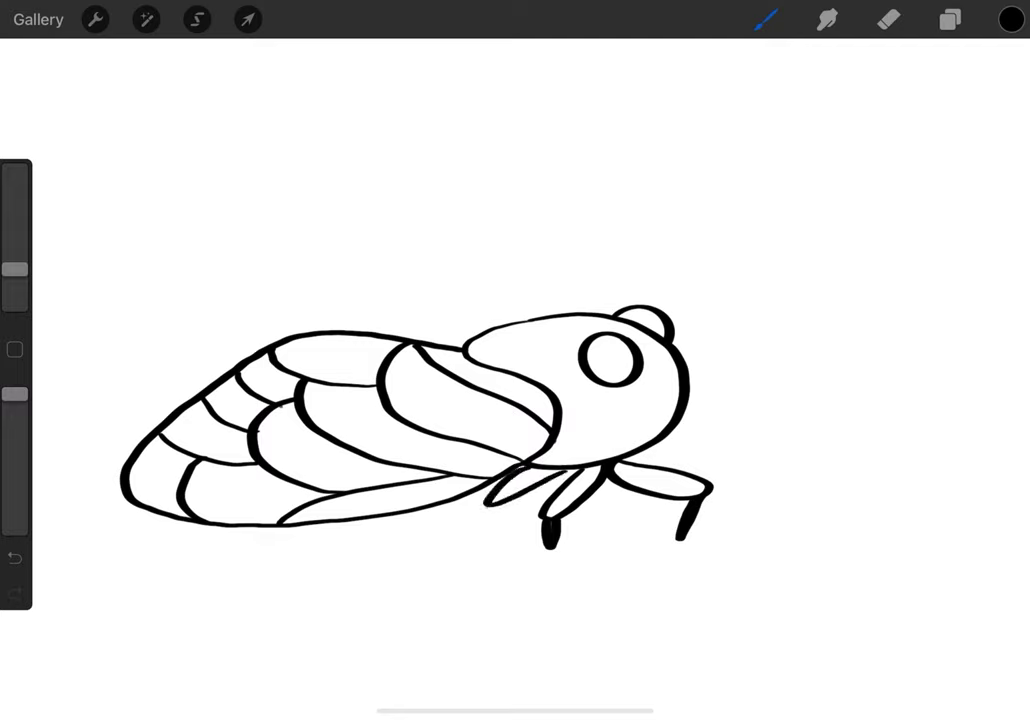
{"action": "left_click_drag", "start_coordinate": [491, 511], "coordinate": [478, 537]}
- Add a pupil dot to the eye, a highlight in the head bump, and two antennae
{"action": "left_click_drag", "start_coordinate": [608, 359], "coordinate": [615, 357]}
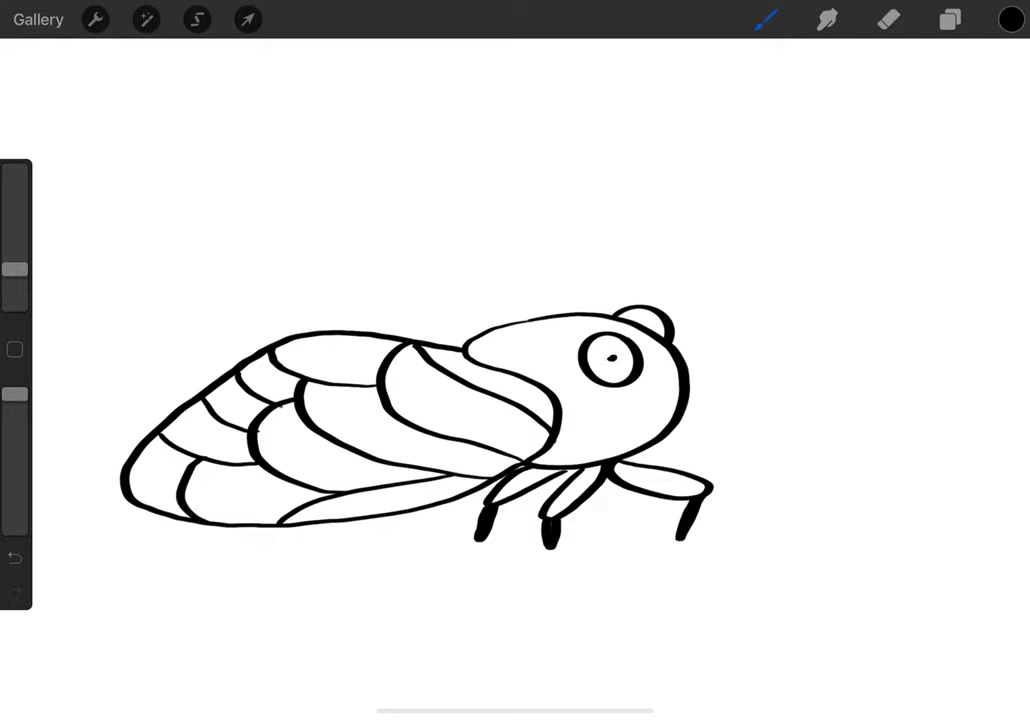
{"action": "left_click_drag", "start_coordinate": [647, 311], "coordinate": [658, 318]}
{"action": "mouse_move", "coordinate": [680, 348]}
{"action": "left_mouse_down"}
{"action": "mouse_move", "coordinate": [719, 327]}
{"action": "mouse_move", "coordinate": [727, 351]}
{"action": "left_mouse_up"}
- Fill the eye and head bump red and colour the legs orange above their black feet
{"action": "mouse_move", "coordinate": [616, 346]}
{"action": "left_mouse_down"}
{"action": "mouse_move", "coordinate": [596, 368]}
{"action": "mouse_move", "coordinate": [614, 360]}
{"action": "mouse_move", "coordinate": [624, 380]}
{"action": "left_mouse_up"}
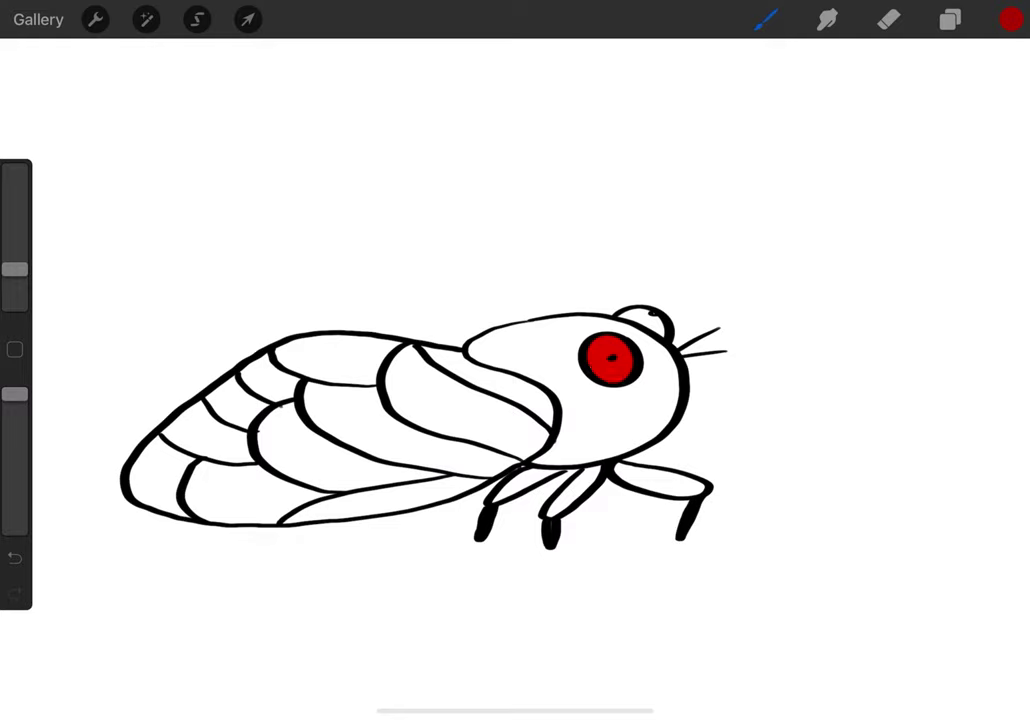
{"action": "mouse_move", "coordinate": [622, 314]}
{"action": "left_mouse_down"}
{"action": "mouse_move", "coordinate": [648, 310]}
{"action": "mouse_move", "coordinate": [660, 326]}
{"action": "left_mouse_up"}
{"action": "mouse_move", "coordinate": [524, 466]}
{"action": "left_mouse_down"}
{"action": "mouse_move", "coordinate": [500, 492]}
{"action": "mouse_move", "coordinate": [560, 471]}
{"action": "mouse_move", "coordinate": [552, 510]}
{"action": "mouse_move", "coordinate": [594, 472]}
{"action": "mouse_move", "coordinate": [695, 490]}
{"action": "left_mouse_up"}
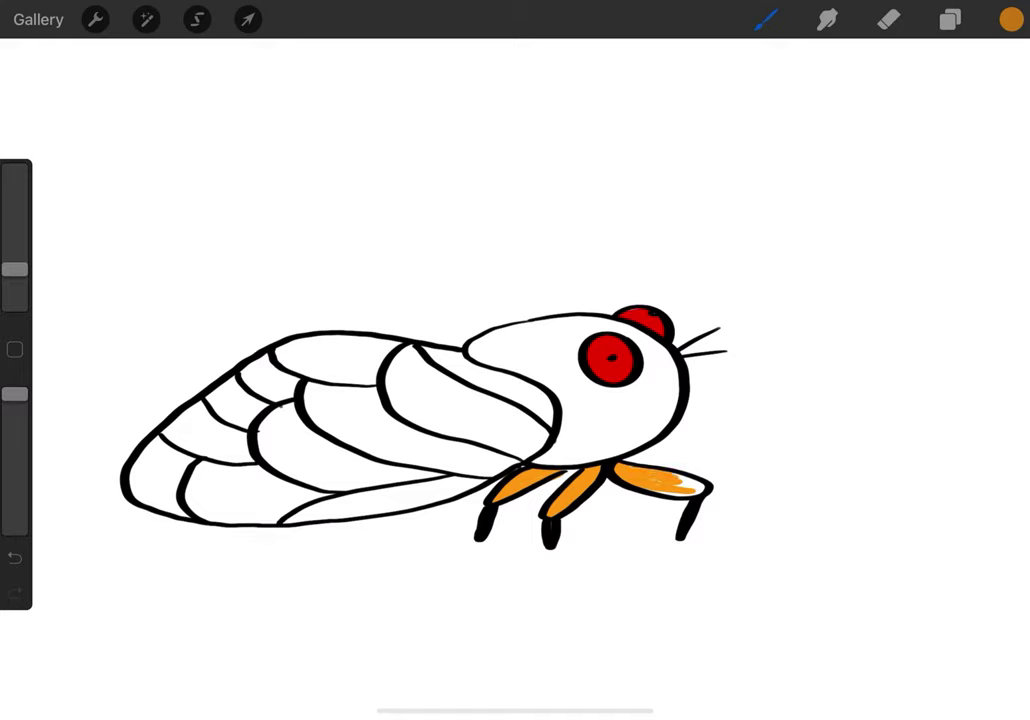
{"action": "left_click_drag", "start_coordinate": [632, 472], "coordinate": [704, 486]}
{"action": "left_click_drag", "start_coordinate": [15, 269], "coordinate": [15, 258]}
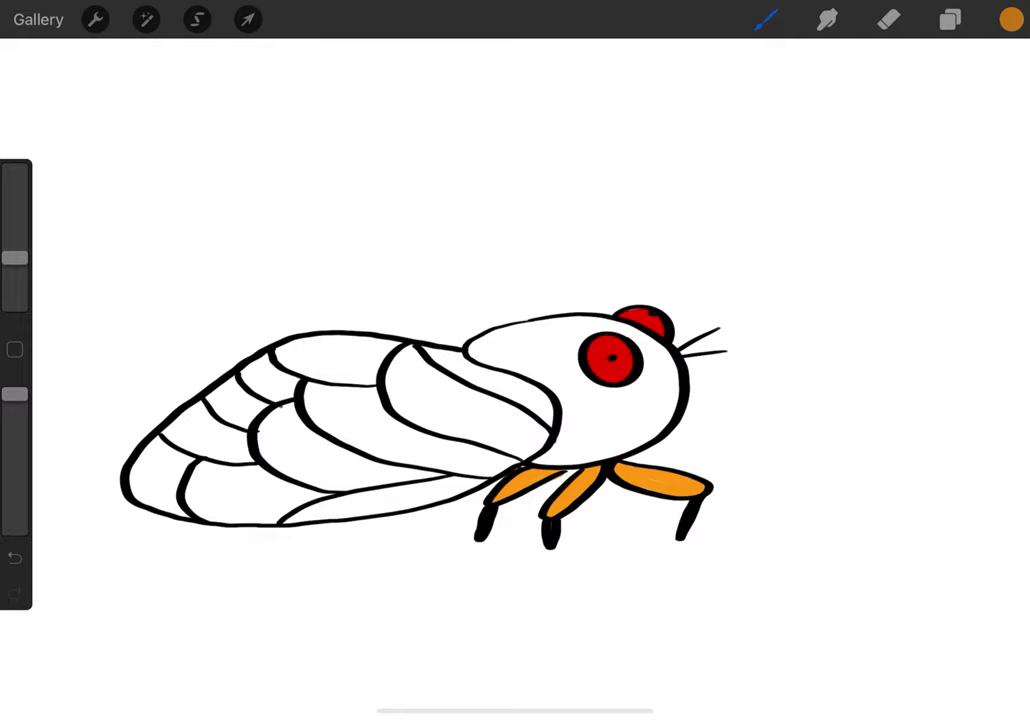
- Trace orange veins along the wing edges and cells, then paint the upper-left cells dark brown
{"action": "mouse_move", "coordinate": [470, 356]}
{"action": "left_mouse_down"}
{"action": "mouse_move", "coordinate": [550, 395]}
{"action": "mouse_move", "coordinate": [555, 425]}
{"action": "mouse_move", "coordinate": [480, 478]}
{"action": "mouse_move", "coordinate": [285, 520]}
{"action": "left_mouse_up"}
{"action": "mouse_move", "coordinate": [373, 458]}
{"action": "left_mouse_down"}
{"action": "mouse_move", "coordinate": [480, 478]}
{"action": "mouse_move", "coordinate": [290, 518]}
{"action": "left_mouse_up"}
{"action": "mouse_move", "coordinate": [420, 468]}
{"action": "left_mouse_down"}
{"action": "mouse_move", "coordinate": [335, 440]}
{"action": "mouse_move", "coordinate": [305, 405]}
{"action": "mouse_move", "coordinate": [312, 385]}
{"action": "mouse_move", "coordinate": [378, 390]}
{"action": "mouse_move", "coordinate": [380, 425]}
{"action": "mouse_move", "coordinate": [480, 445]}
{"action": "left_mouse_up"}
{"action": "left_click_drag", "start_coordinate": [405, 348], "coordinate": [386, 402]}
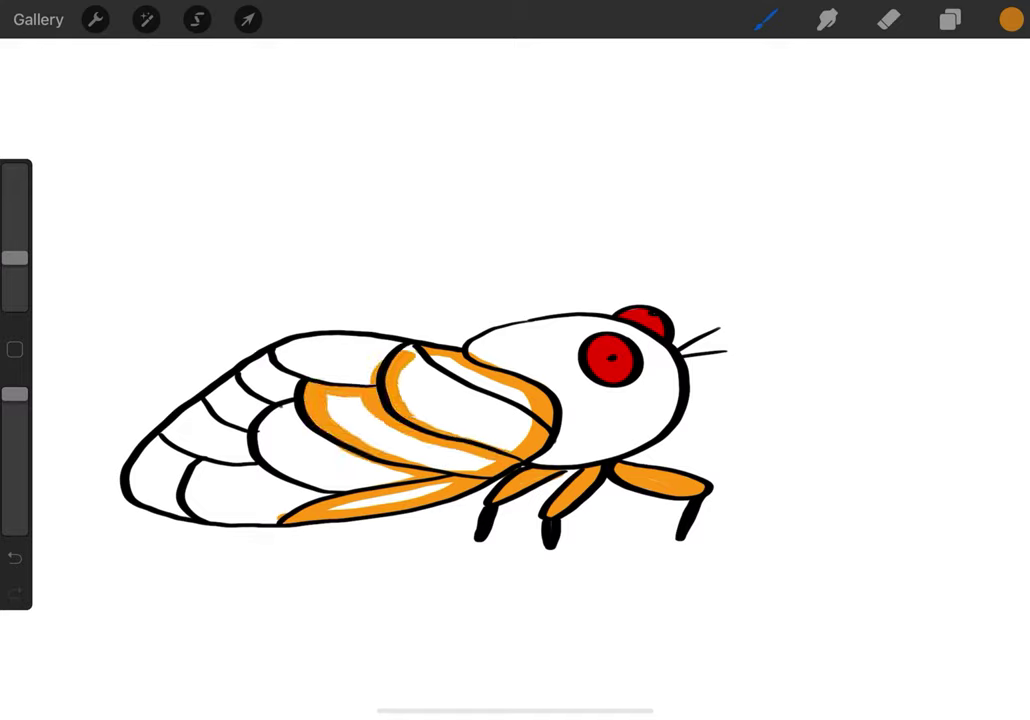
{"action": "left_click_drag", "start_coordinate": [440, 380], "coordinate": [498, 403]}
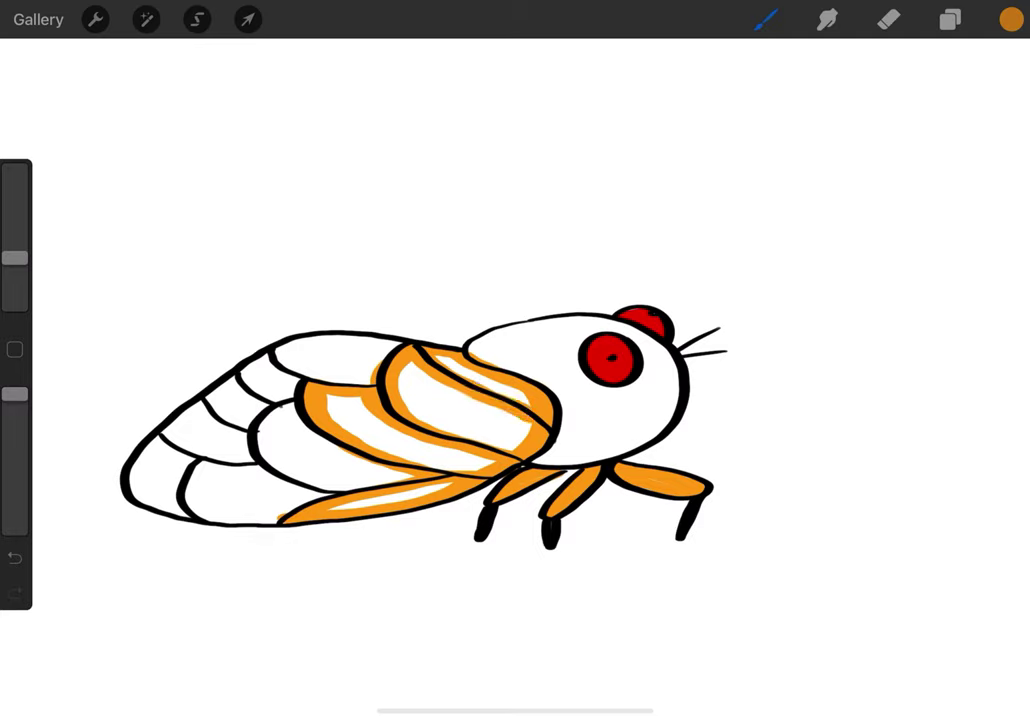
{"action": "mouse_move", "coordinate": [335, 343]}
{"action": "left_mouse_down"}
{"action": "mouse_move", "coordinate": [250, 356]}
{"action": "mouse_move", "coordinate": [140, 450]}
{"action": "mouse_move", "coordinate": [150, 495]}
{"action": "mouse_move", "coordinate": [280, 520]}
{"action": "left_mouse_up"}
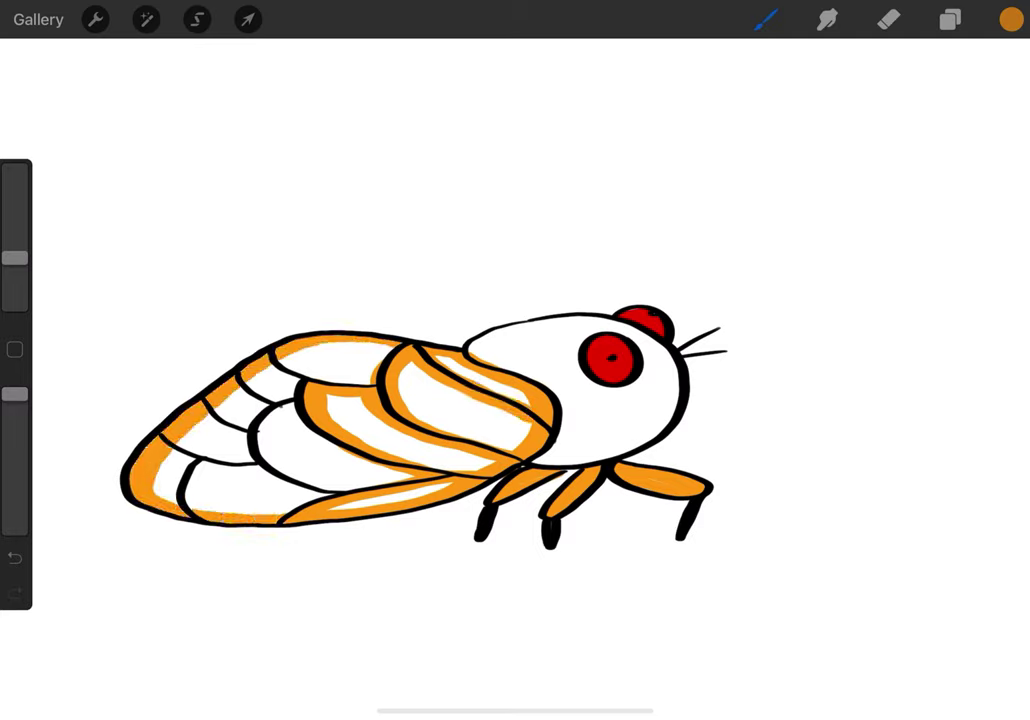
{"action": "left_click_drag", "start_coordinate": [195, 505], "coordinate": [255, 468]}
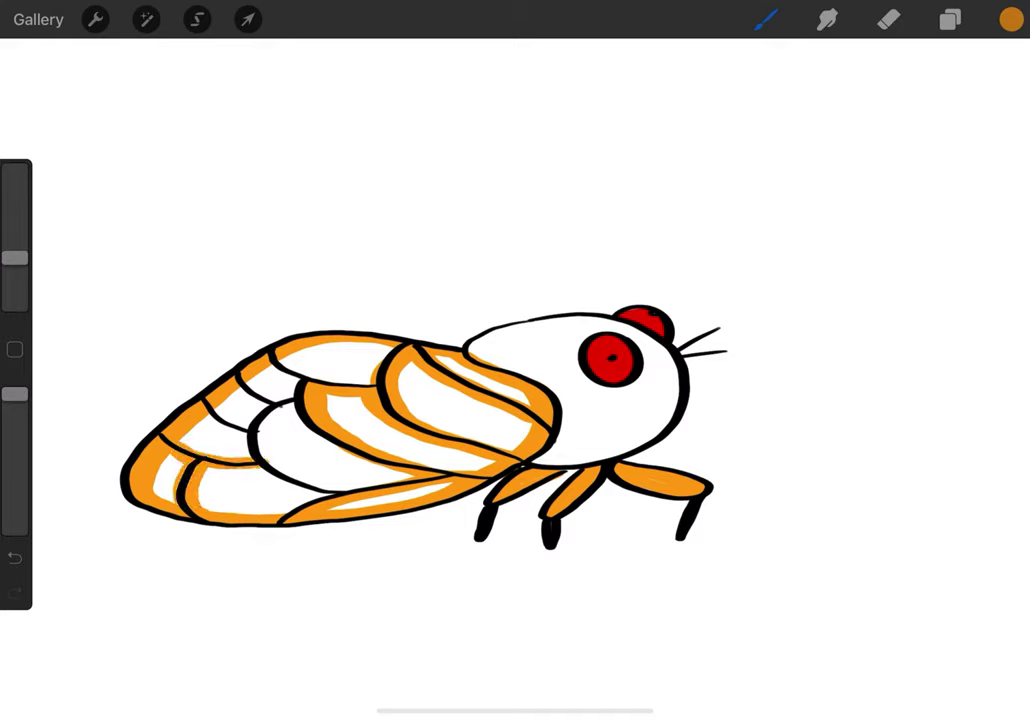
{"action": "mouse_move", "coordinate": [268, 405]}
{"action": "left_mouse_down"}
{"action": "mouse_move", "coordinate": [245, 432]}
{"action": "mouse_move", "coordinate": [218, 423]}
{"action": "left_mouse_up"}
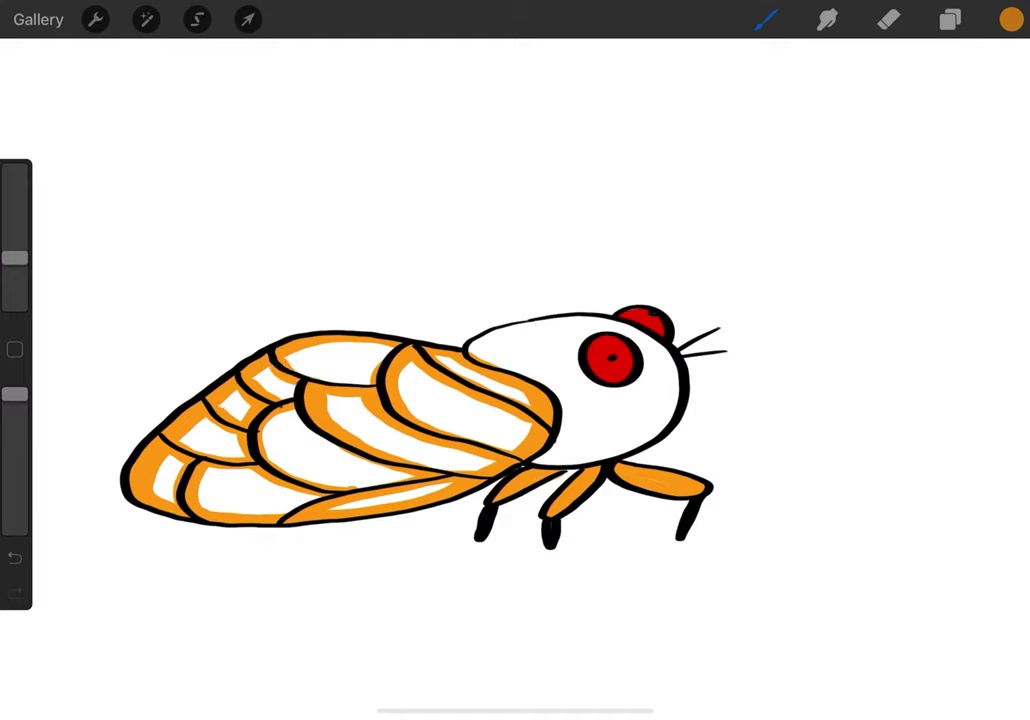
{"action": "mouse_move", "coordinate": [318, 374]}
{"action": "left_mouse_down"}
{"action": "mouse_move", "coordinate": [268, 392]}
{"action": "mouse_move", "coordinate": [215, 440]}
{"action": "left_mouse_up"}
{"action": "mouse_move", "coordinate": [245, 395]}
{"action": "left_mouse_down"}
{"action": "mouse_move", "coordinate": [185, 445]}
{"action": "mouse_move", "coordinate": [195, 445]}
{"action": "mouse_move", "coordinate": [163, 495]}
{"action": "mouse_move", "coordinate": [300, 500]}
{"action": "left_mouse_up"}
- Fill the lower wing cells and the white wing stripe with dark brown
{"action": "left_click_drag", "start_coordinate": [230, 500], "coordinate": [440, 482]}
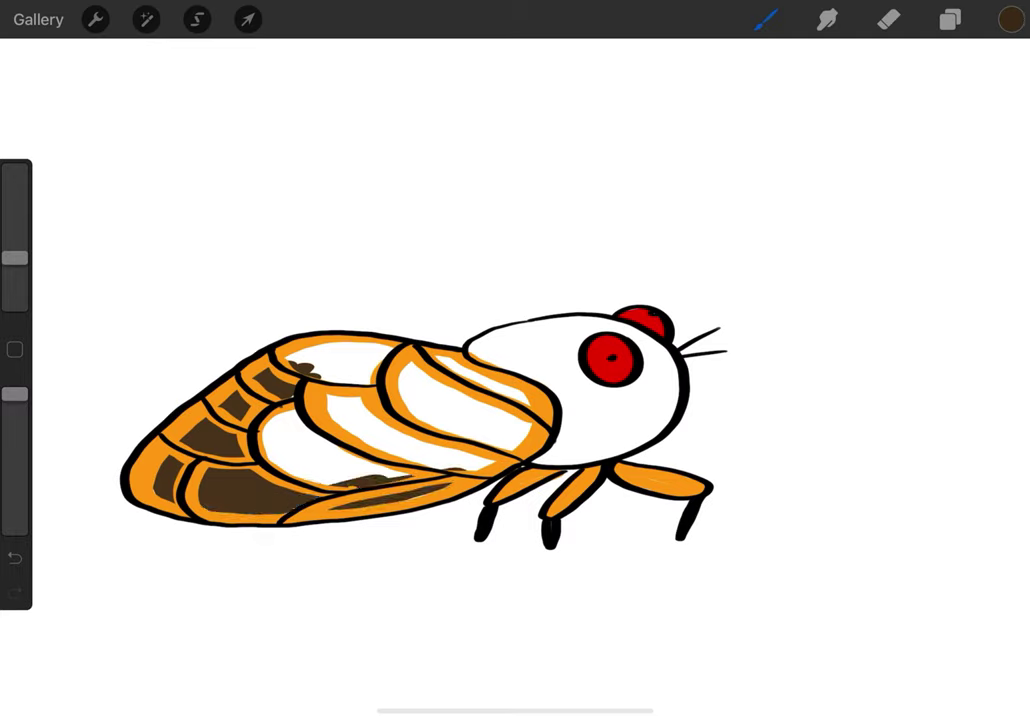
{"action": "mouse_move", "coordinate": [335, 478]}
{"action": "left_mouse_down"}
{"action": "mouse_move", "coordinate": [462, 457]}
{"action": "mouse_move", "coordinate": [295, 470]}
{"action": "left_mouse_up"}
{"action": "left_click_drag", "start_coordinate": [415, 430], "coordinate": [275, 455]}
{"action": "left_click_drag", "start_coordinate": [435, 410], "coordinate": [260, 440]}
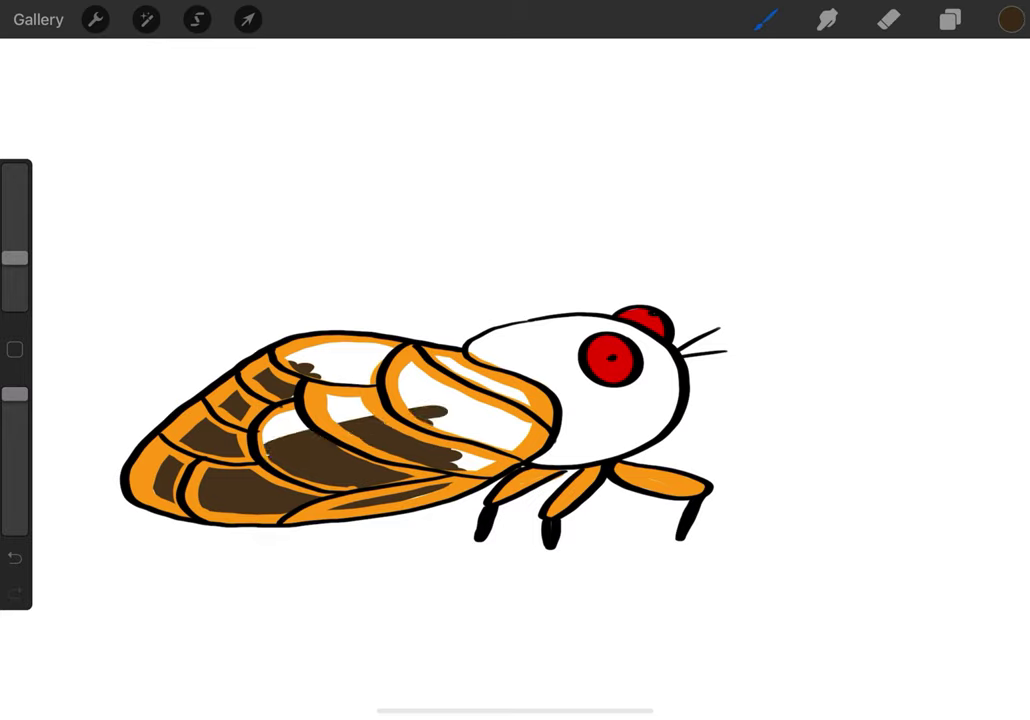
{"action": "mouse_move", "coordinate": [365, 405]}
{"action": "left_mouse_down"}
{"action": "mouse_move", "coordinate": [258, 425]}
{"action": "mouse_move", "coordinate": [330, 417]}
{"action": "left_mouse_up"}
- Fill the upper and front wing cells dark brown, then start painting the head top black
{"action": "left_click_drag", "start_coordinate": [385, 380], "coordinate": [322, 360]}
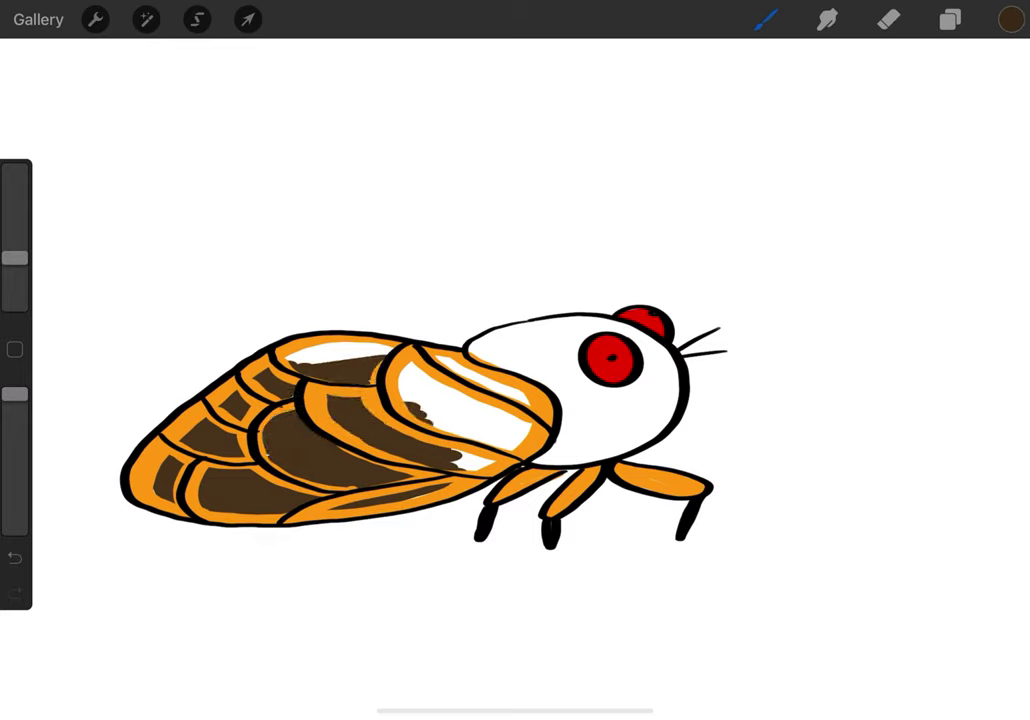
{"action": "left_click_drag", "start_coordinate": [395, 350], "coordinate": [290, 345]}
{"action": "left_click_drag", "start_coordinate": [470, 435], "coordinate": [410, 400]}
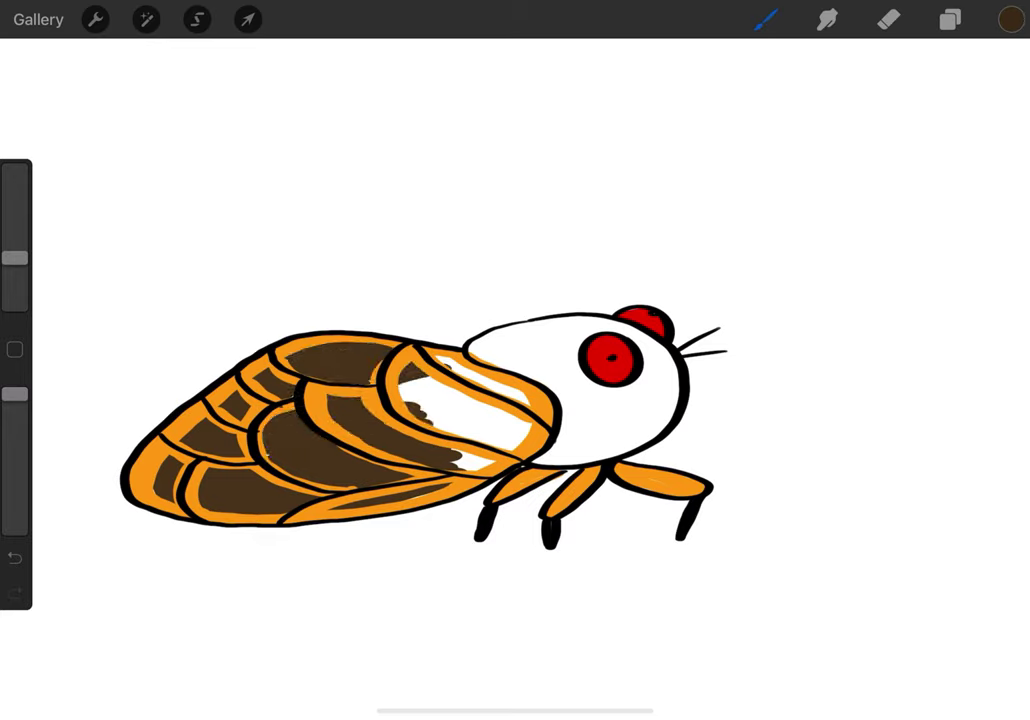
{"action": "left_click_drag", "start_coordinate": [500, 395], "coordinate": [420, 370]}
{"action": "mouse_move", "coordinate": [520, 420]}
{"action": "left_mouse_down"}
{"action": "mouse_move", "coordinate": [440, 390]}
{"action": "mouse_move", "coordinate": [470, 460]}
{"action": "left_mouse_up"}
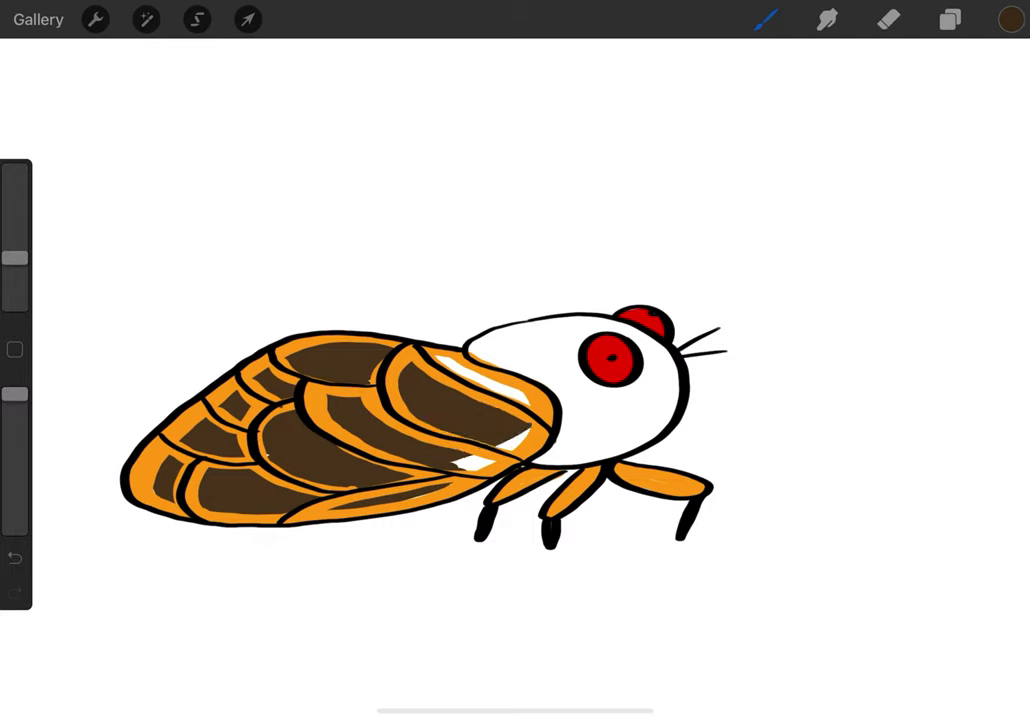
{"action": "left_click_drag", "start_coordinate": [447, 362], "coordinate": [518, 392]}
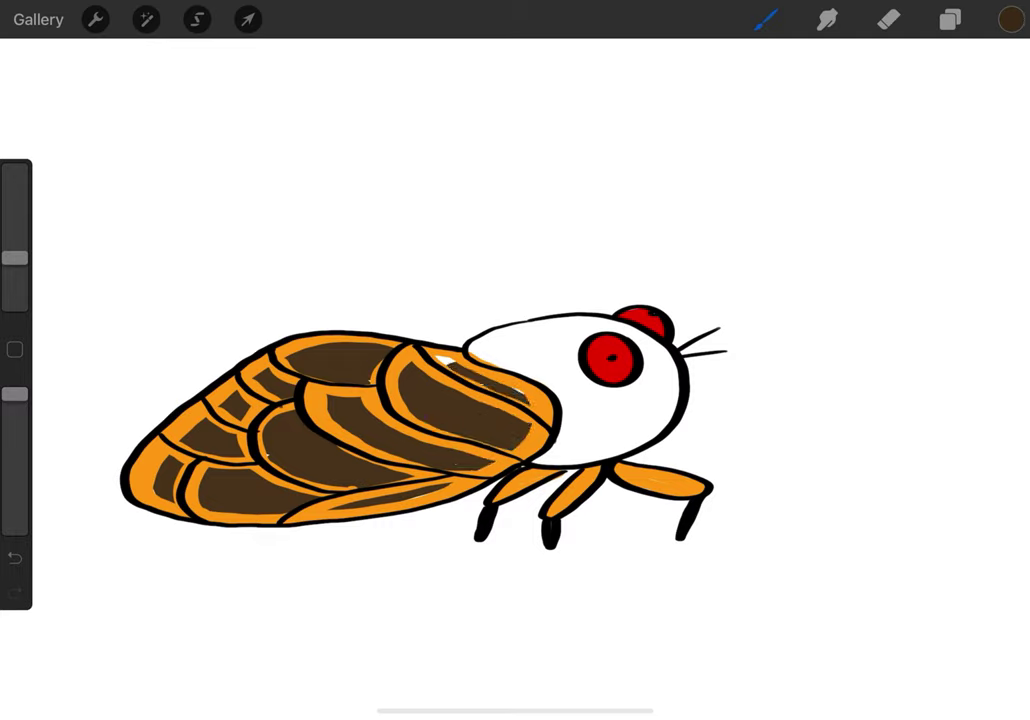
{"action": "left_click_drag", "start_coordinate": [505, 347], "coordinate": [563, 324]}
{"action": "mouse_move", "coordinate": [470, 348]}
{"action": "left_mouse_down"}
{"action": "mouse_move", "coordinate": [580, 330]}
{"action": "mouse_move", "coordinate": [510, 330]}
{"action": "mouse_move", "coordinate": [605, 320]}
{"action": "mouse_move", "coordinate": [668, 345]}
{"action": "mouse_move", "coordinate": [685, 390]}
{"action": "mouse_move", "coordinate": [678, 430]}
{"action": "mouse_move", "coordinate": [630, 458]}
{"action": "mouse_move", "coordinate": [565, 462]}
{"action": "left_mouse_up"}
- Fill the rest of the head black around the red eye and outline a forward leg with a black foot
{"action": "left_click_drag", "start_coordinate": [512, 368], "coordinate": [558, 458]}
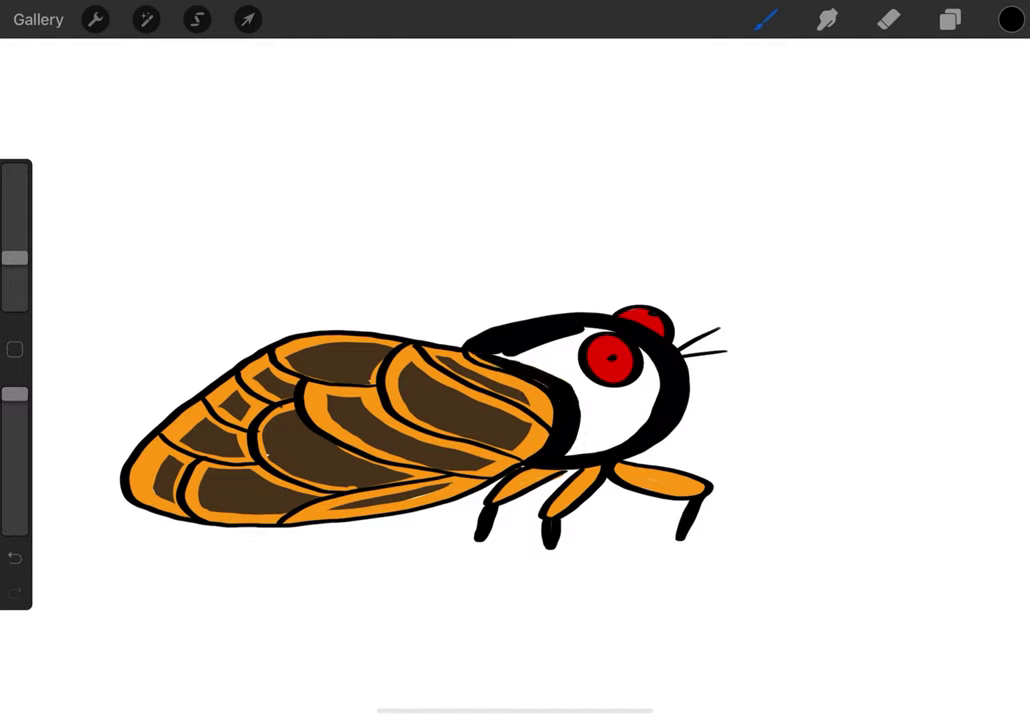
{"action": "mouse_move", "coordinate": [575, 380]}
{"action": "left_mouse_down"}
{"action": "mouse_move", "coordinate": [628, 392]}
{"action": "mouse_move", "coordinate": [655, 380]}
{"action": "left_mouse_up"}
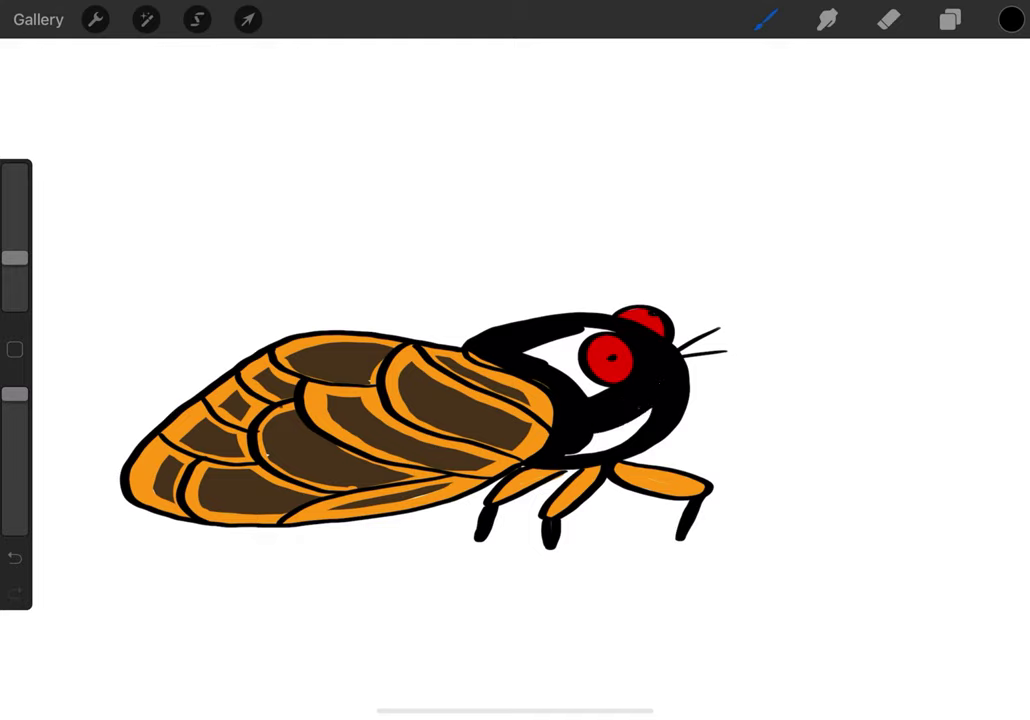
{"action": "left_click_drag", "start_coordinate": [592, 438], "coordinate": [650, 412]}
{"action": "mouse_move", "coordinate": [592, 334]}
{"action": "left_mouse_down"}
{"action": "mouse_move", "coordinate": [566, 368]}
{"action": "mouse_move", "coordinate": [578, 362]}
{"action": "left_mouse_up"}
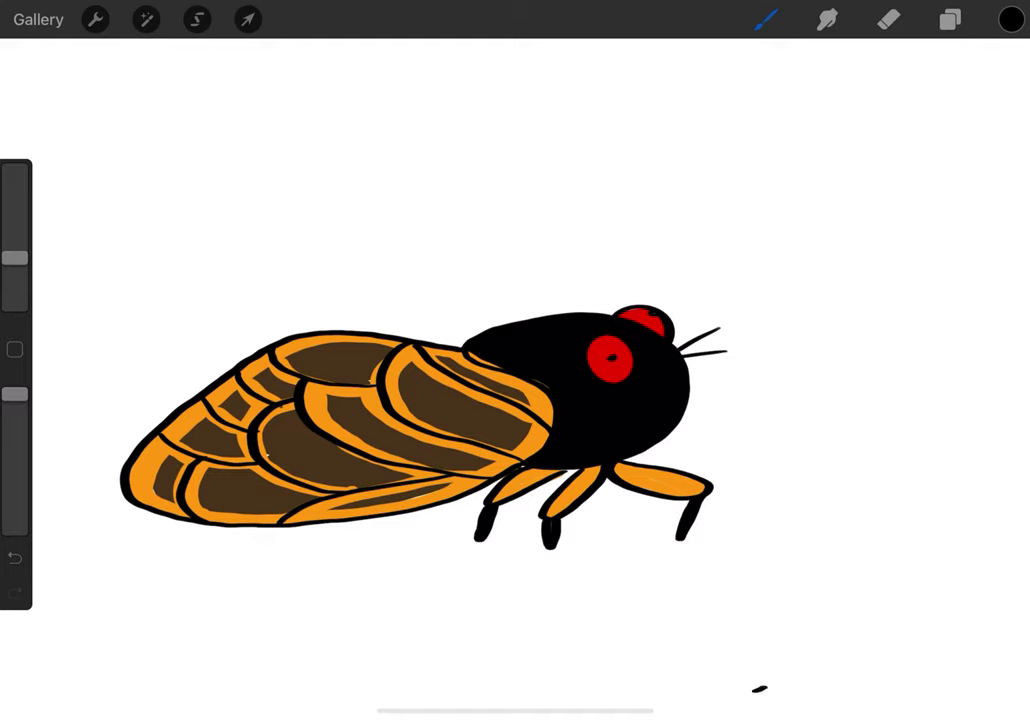
{"action": "mouse_move", "coordinate": [688, 433]}
{"action": "left_mouse_down"}
{"action": "mouse_move", "coordinate": [722, 436]}
{"action": "mouse_move", "coordinate": [690, 455]}
{"action": "mouse_move", "coordinate": [648, 457]}
{"action": "left_mouse_up"}
{"action": "left_click_drag", "start_coordinate": [716, 436], "coordinate": [720, 461]}
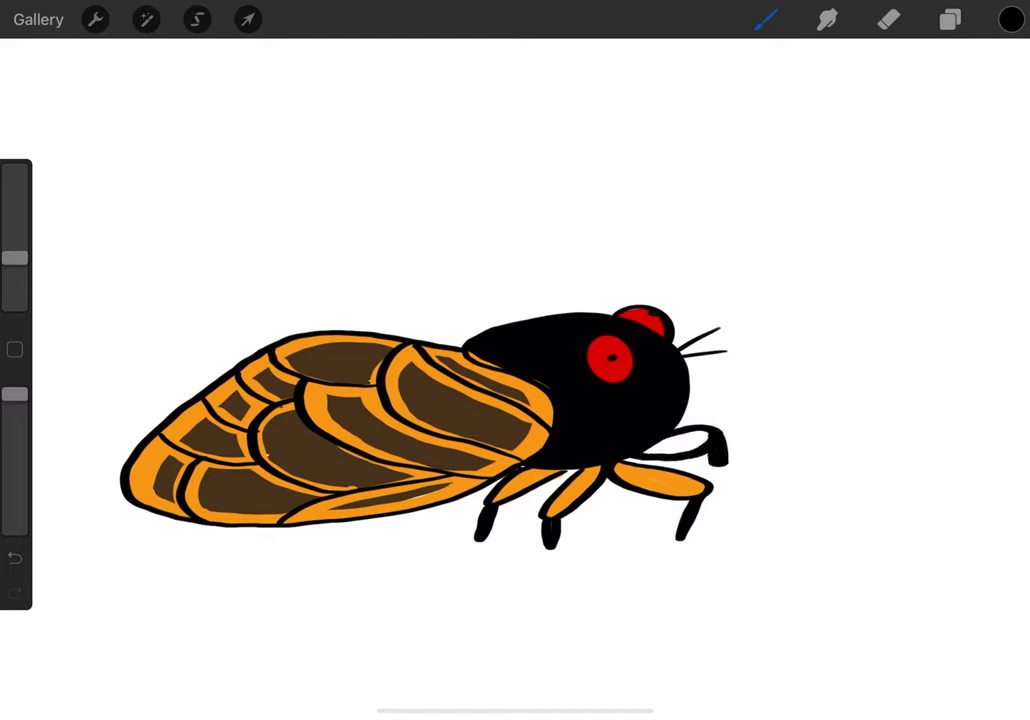
- Sample the legs' orange and fill the new forward leg with it
{"action": "left_click", "coordinate": [660, 483]}
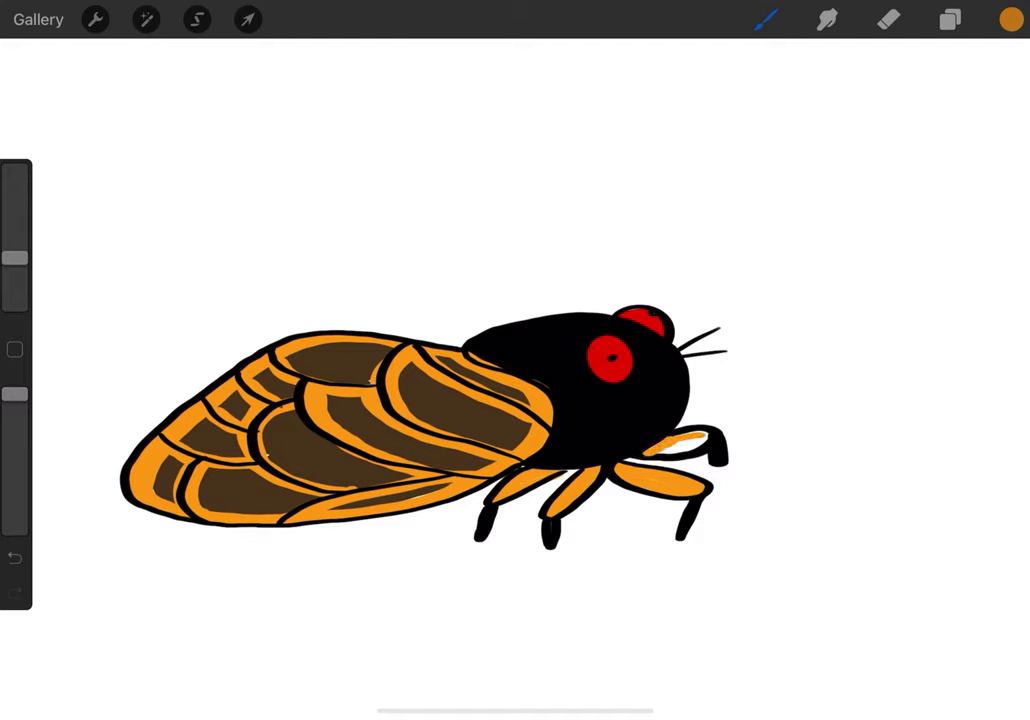
{"action": "left_click_drag", "start_coordinate": [686, 440], "coordinate": [710, 444]}
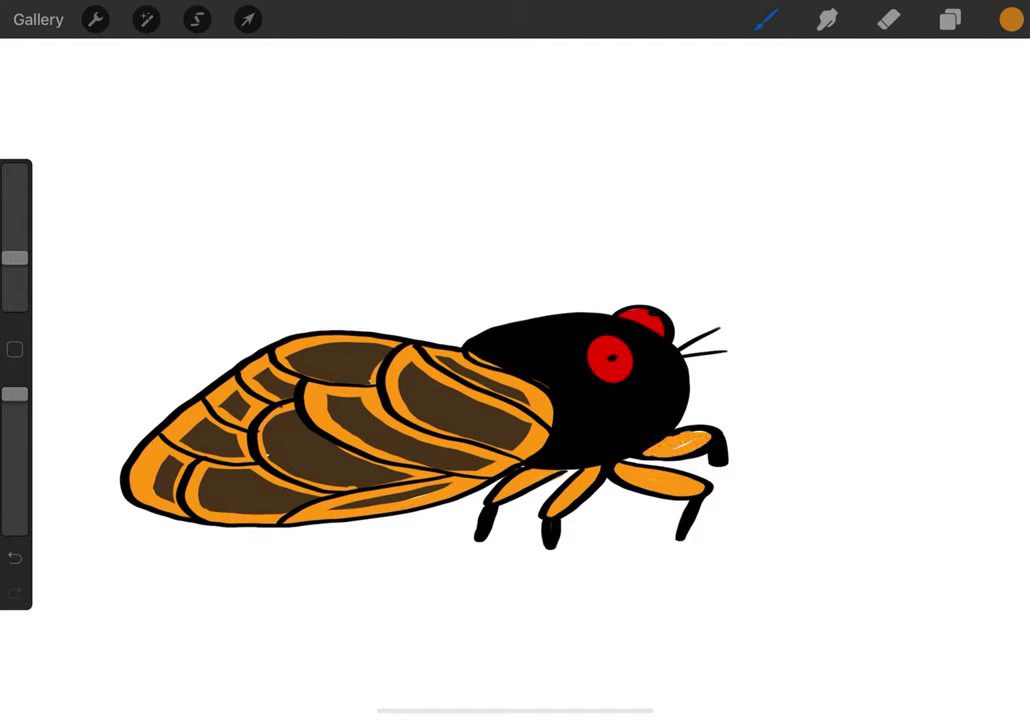